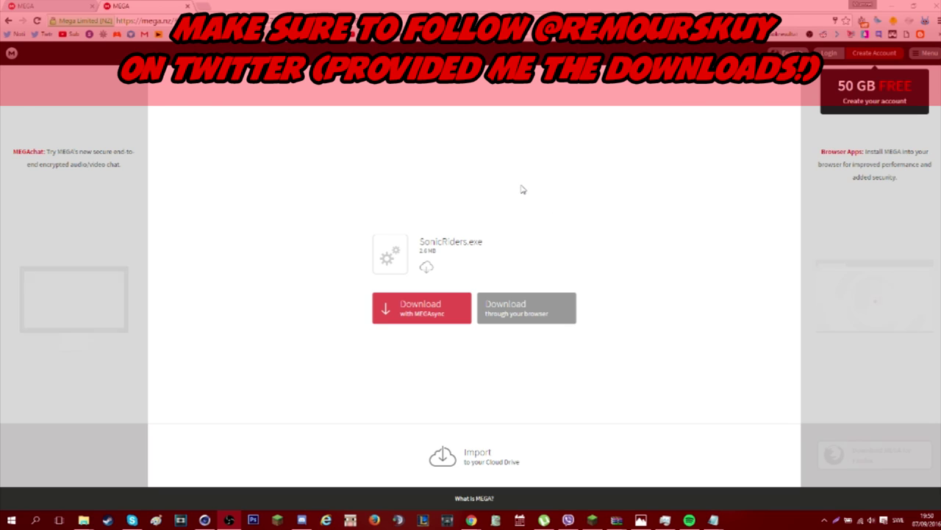
Download SonicRiders.exe from MEGA through the browser, then return to the Sonic Riders folder listing
key("ctrl+Tab")
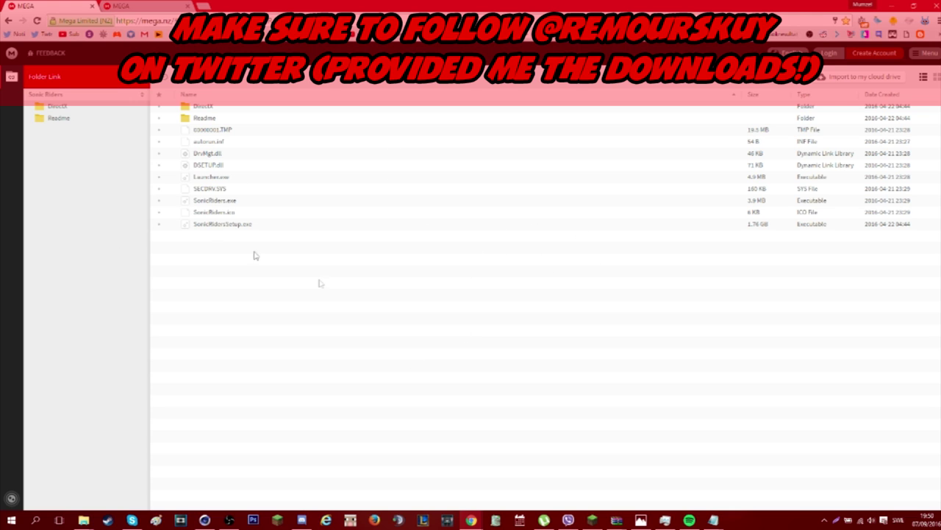
key("ctrl+Tab")
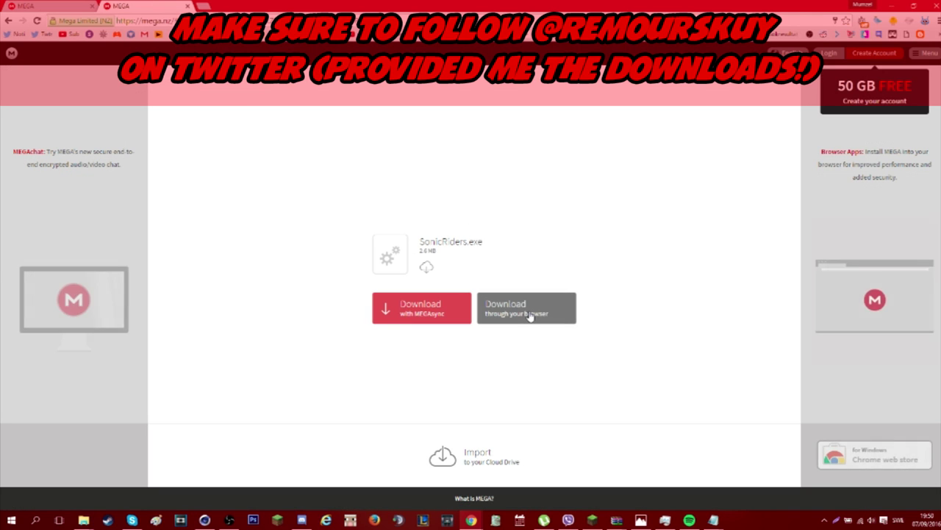
left_click(530, 315)
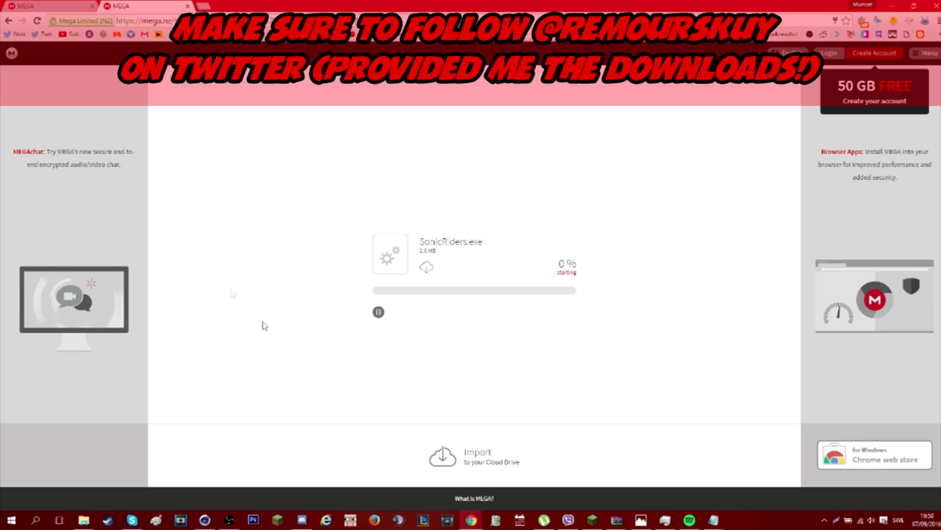
key("ctrl+Tab")
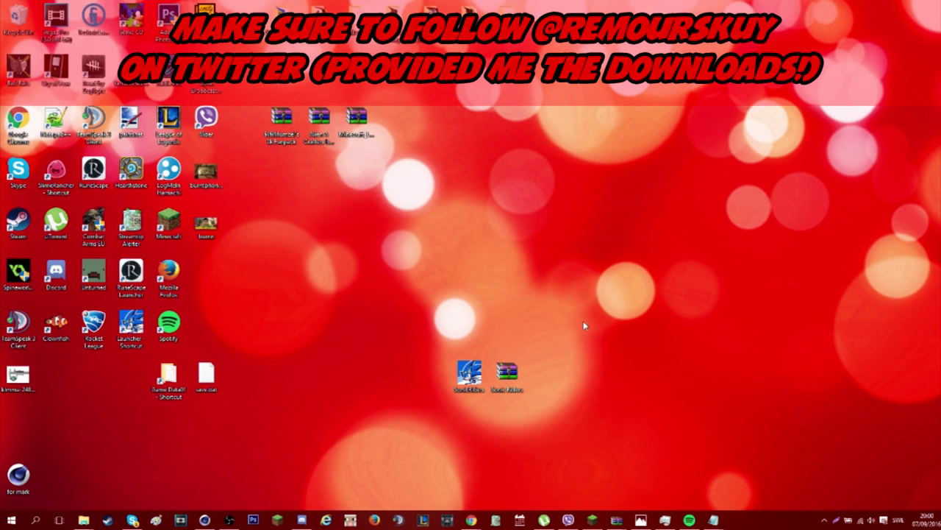
Select the Sonic Riders.zip desktop icon and open My Stuff in the This PC Explorer window
left_click_drag(584, 321, 432, 405)
left_click(512, 378)
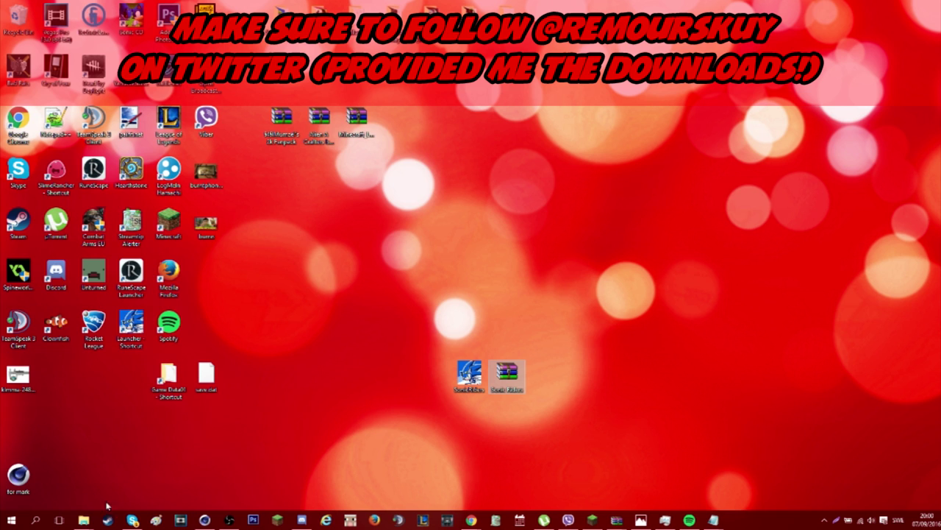
mouse_move(83, 520)
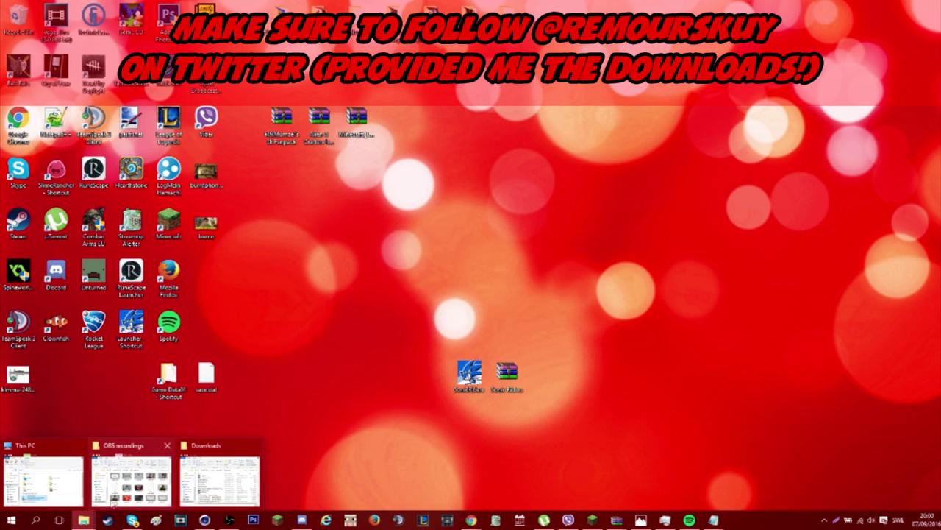
left_click(50, 481)
scroll(548, 221, "up", 3)
left_click(544, 213)
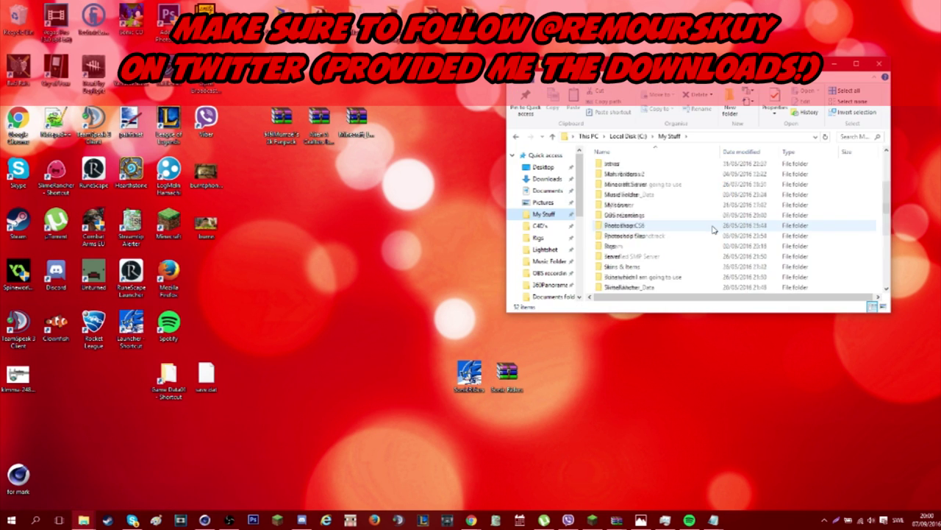
scroll(683, 225, "down", 2)
scroll(676, 243, "up", 2)
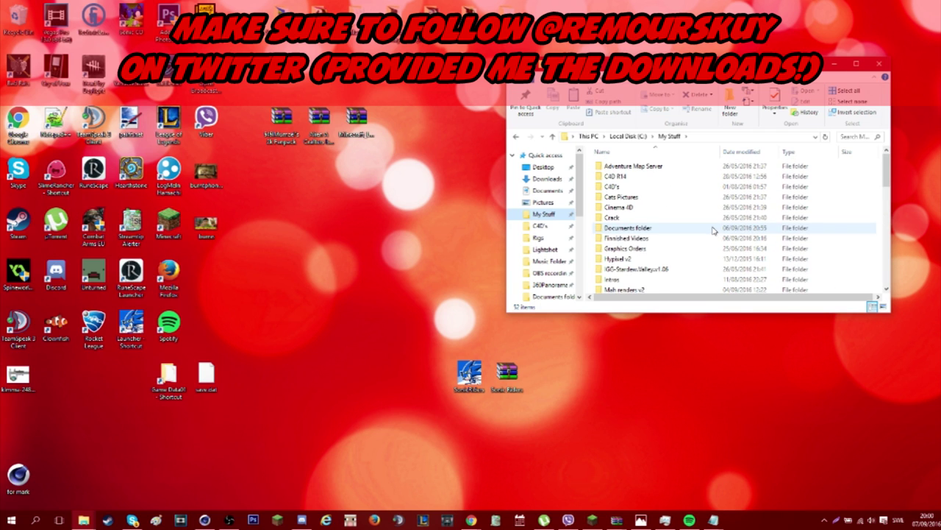
Open Sonic Riders.zip in WinRAR snapped left, dismiss the reminder, and try copying its Sonic Riders folder
double_click(518, 372)
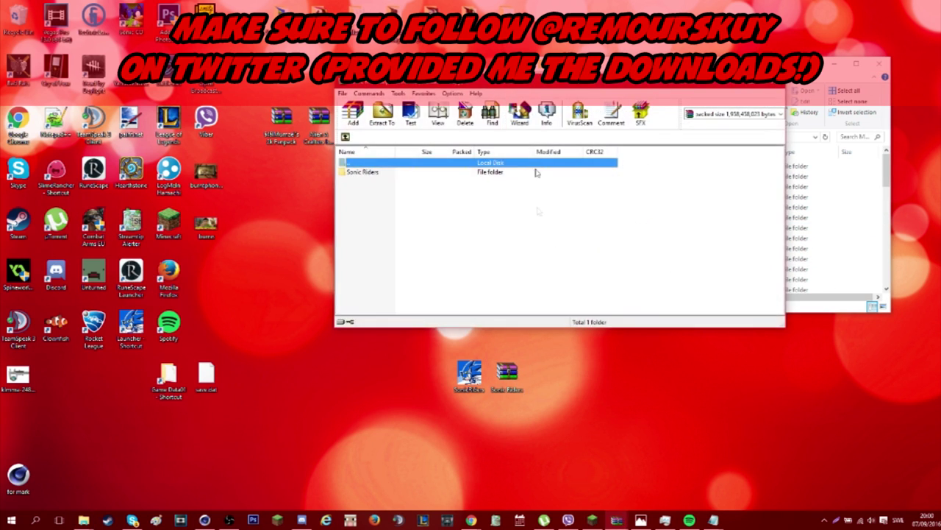
left_click_drag(510, 92, 1, 147)
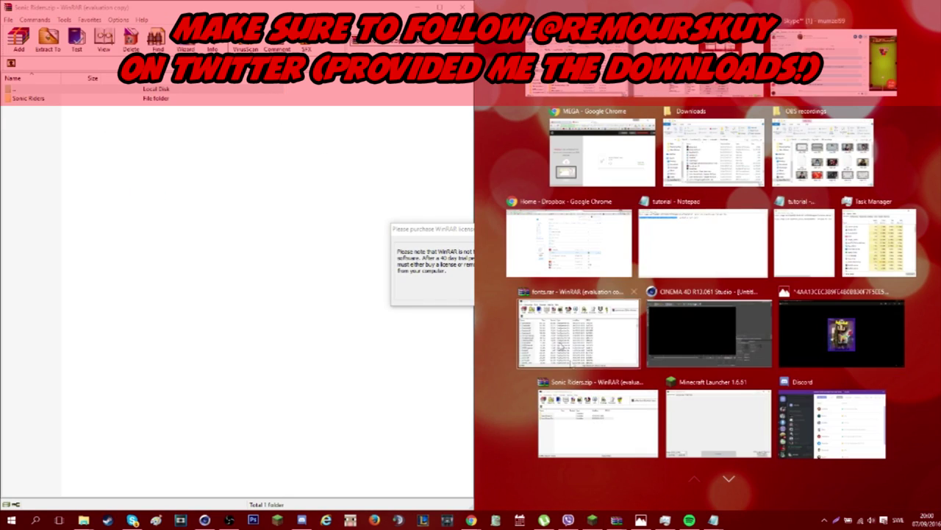
left_click(415, 248)
key("Escape")
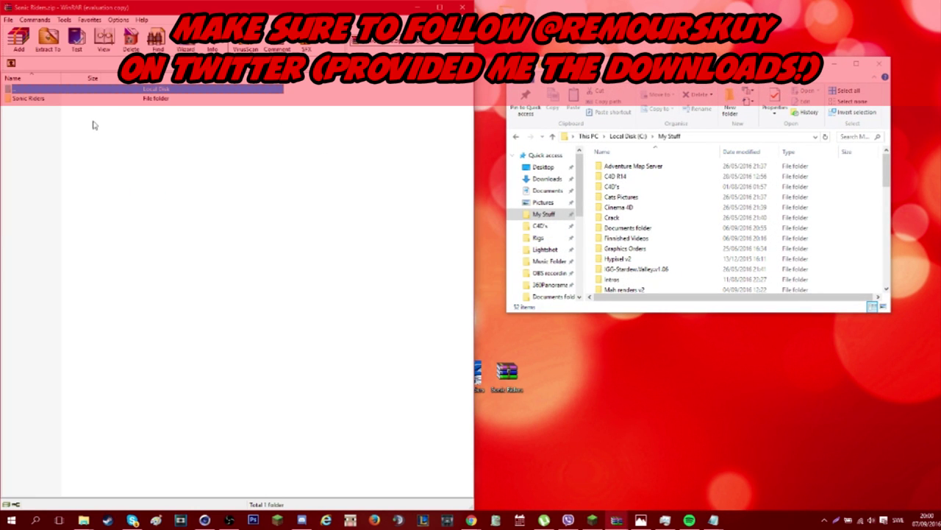
key("Down")
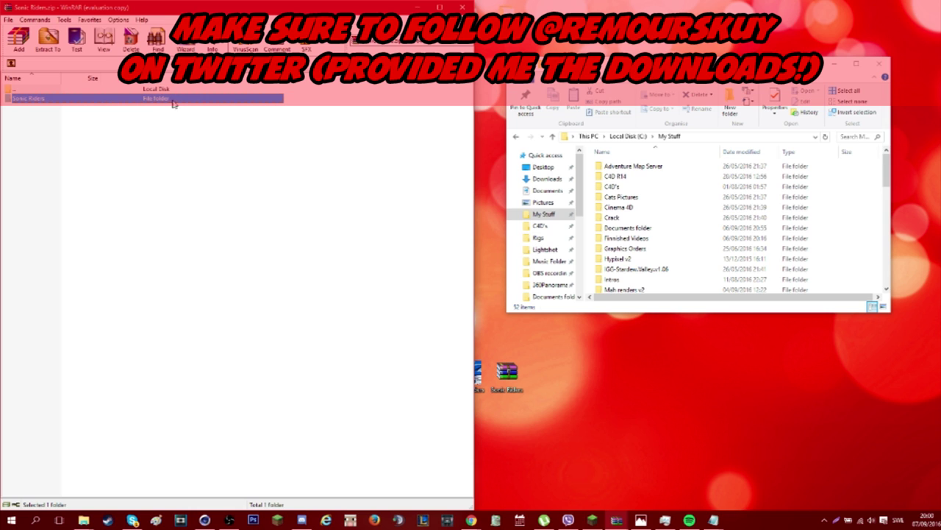
left_click_drag(174, 104, 90, 116)
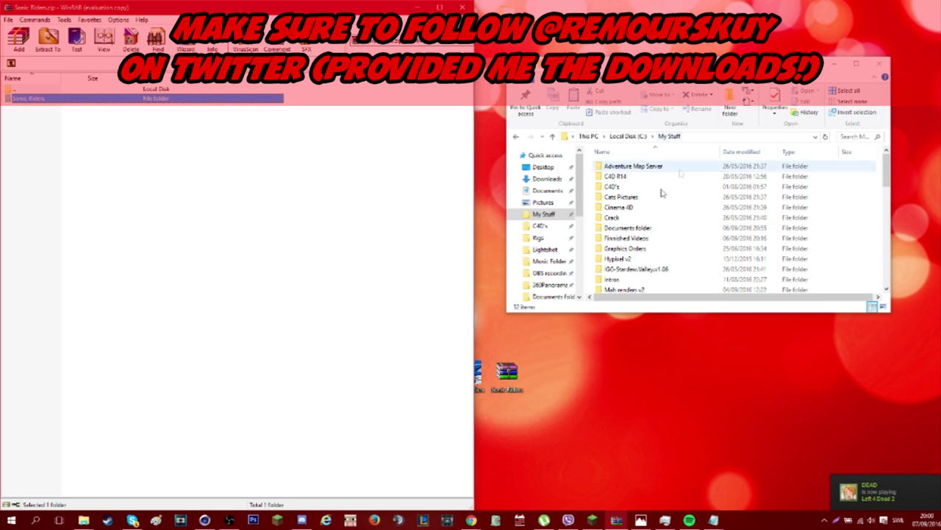
Open the Sonic Riders folder in both My Stuff and the archive, then close WinRAR
scroll(629, 277, "down", 8)
scroll(629, 278, "down", 5)
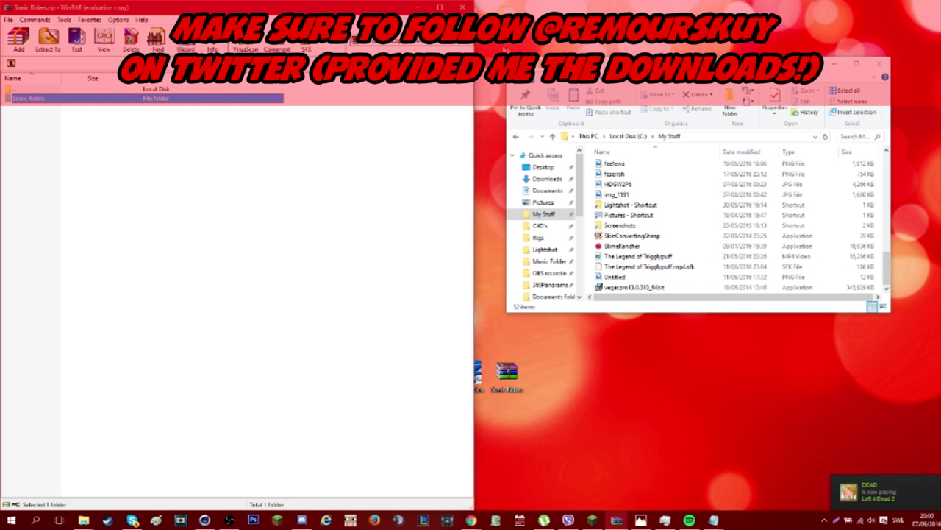
scroll(617, 234, "up", 5)
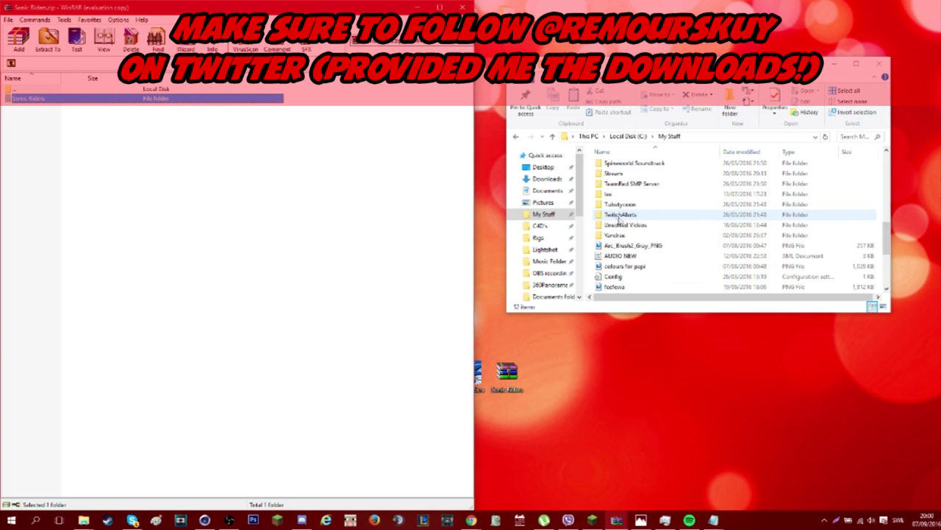
scroll(621, 220, "up", 1)
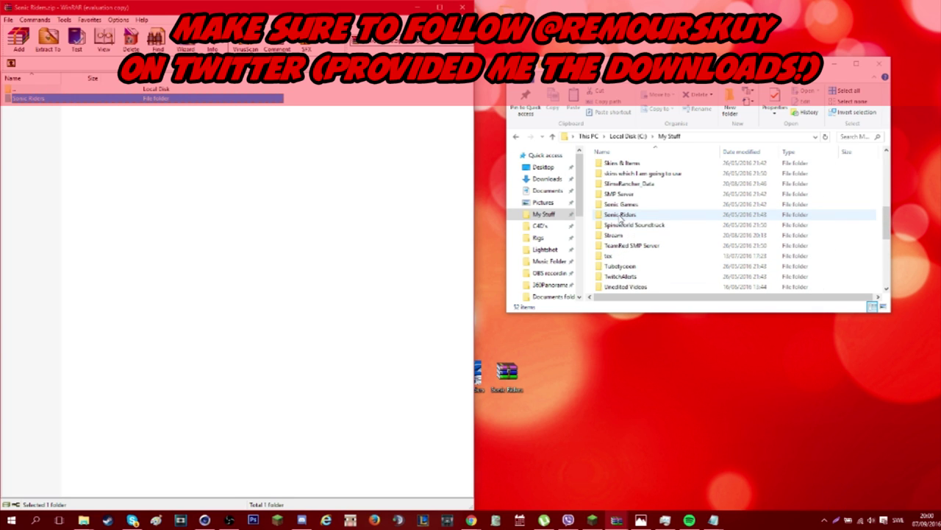
double_click(623, 213)
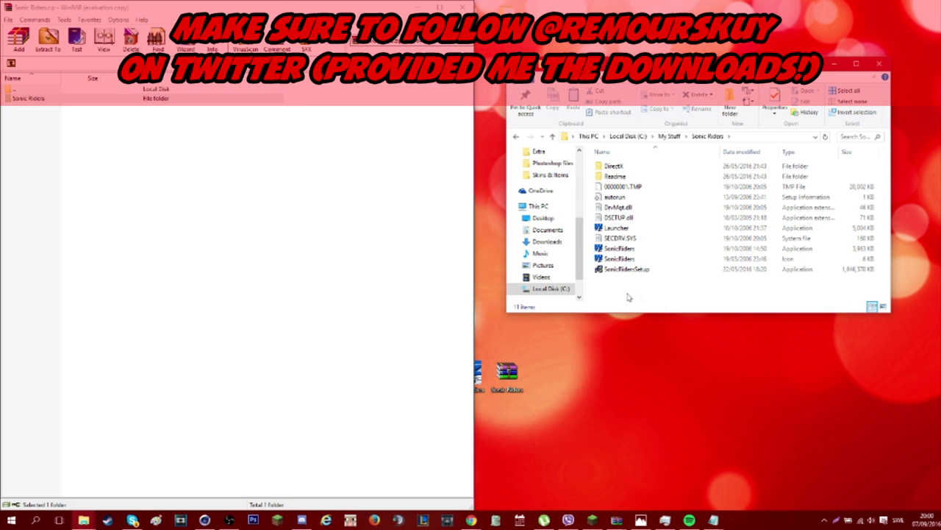
double_click(154, 103)
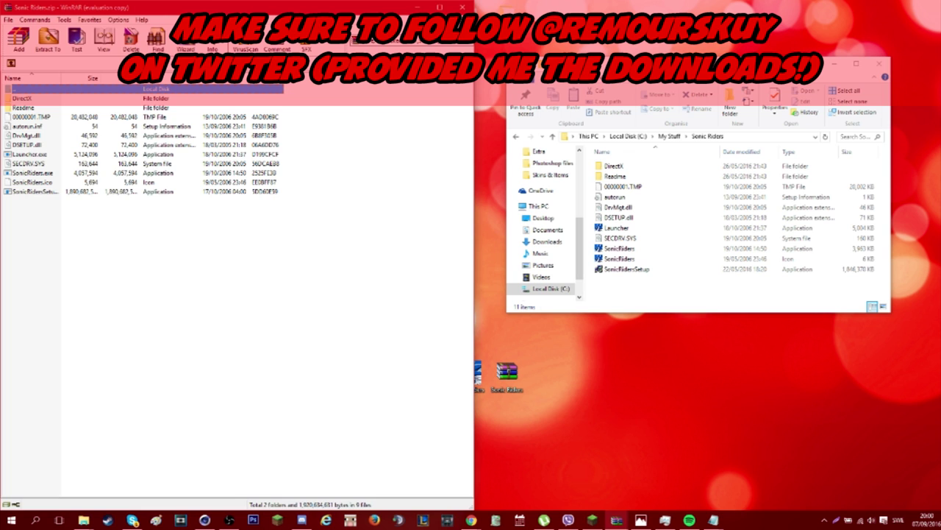
key("alt+F4")
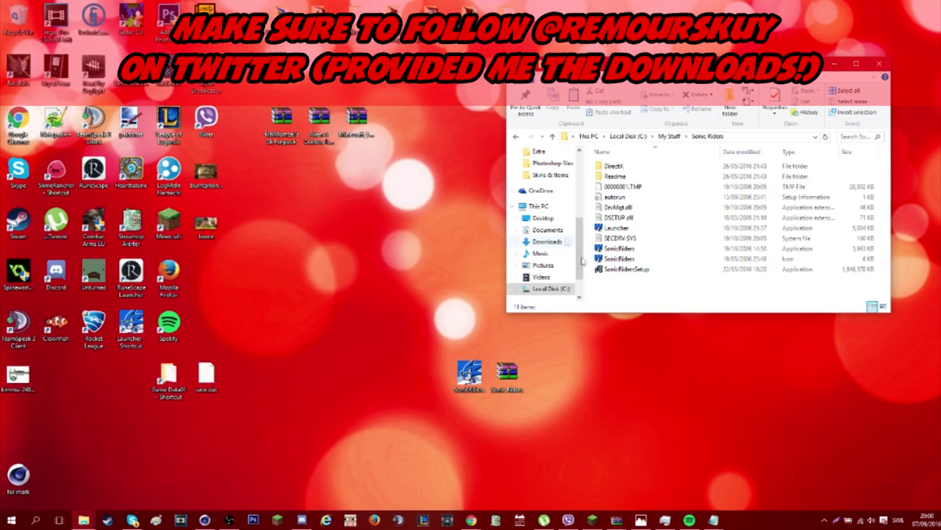
Run SonicRidersSetup and move its Select Setup Language prompt up and left
double_click(623, 271)
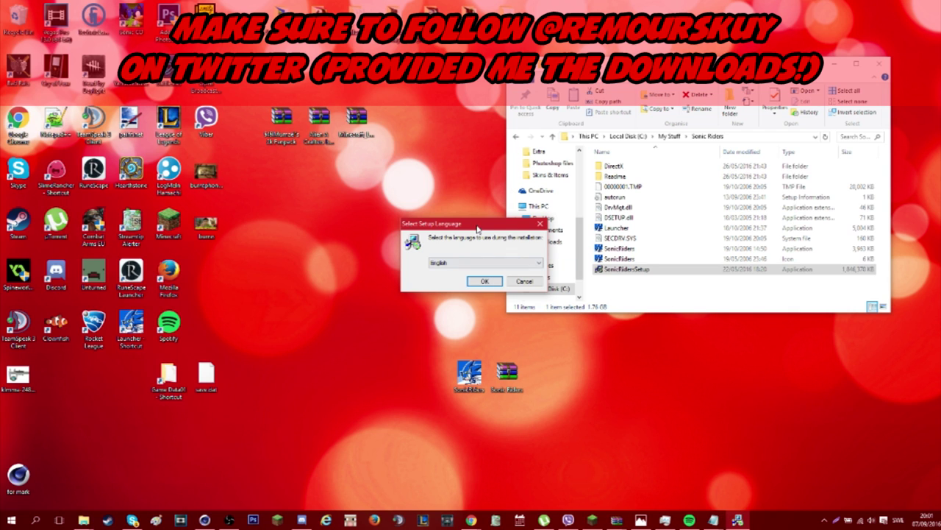
left_click_drag(478, 229, 415, 215)
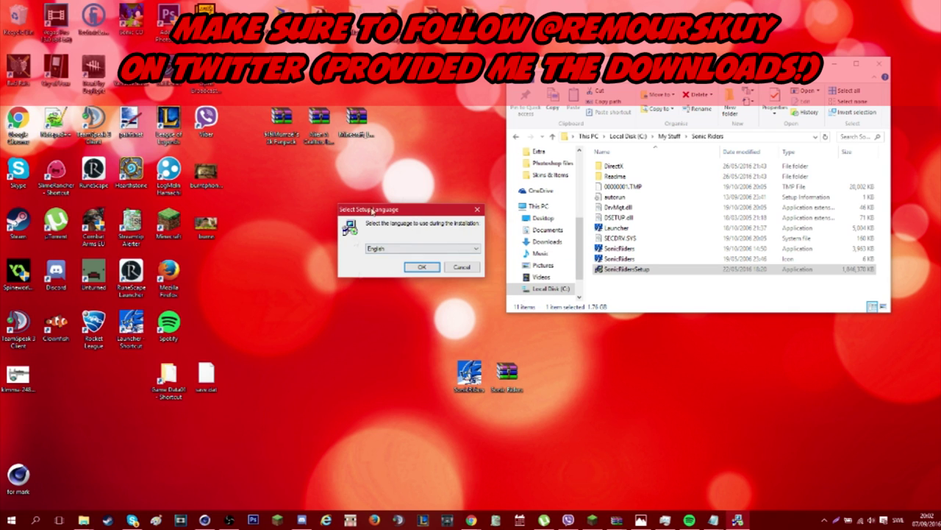
Install in English, accepting the licence and default install and Start Menu folders
left_click(421, 266)
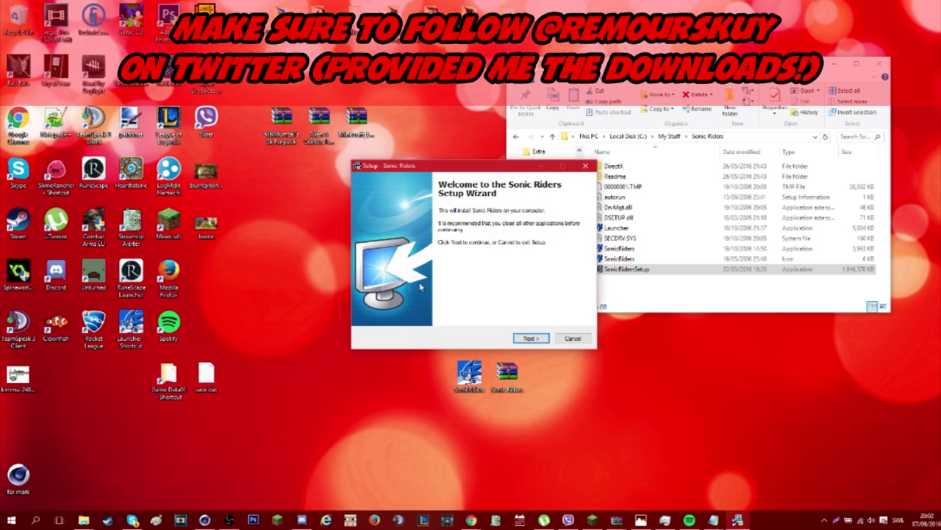
left_click(533, 340)
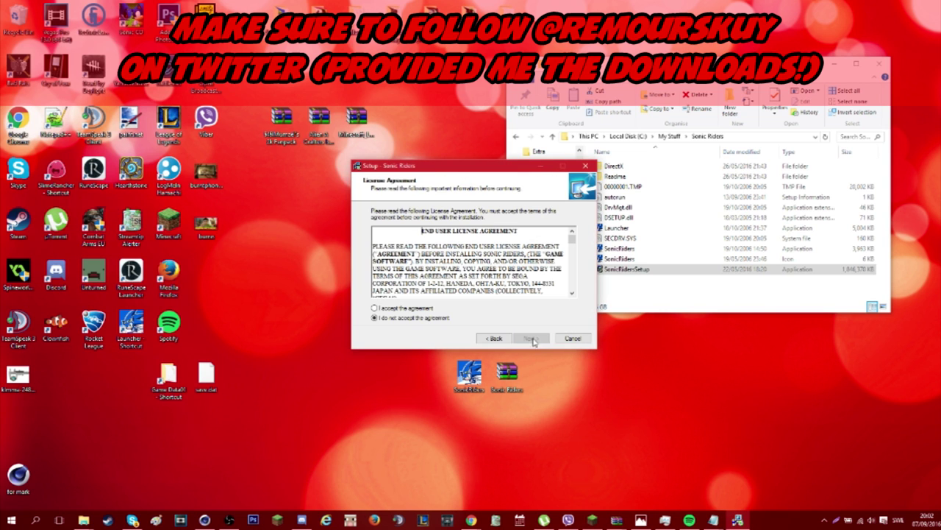
left_click(405, 308)
left_click(531, 338)
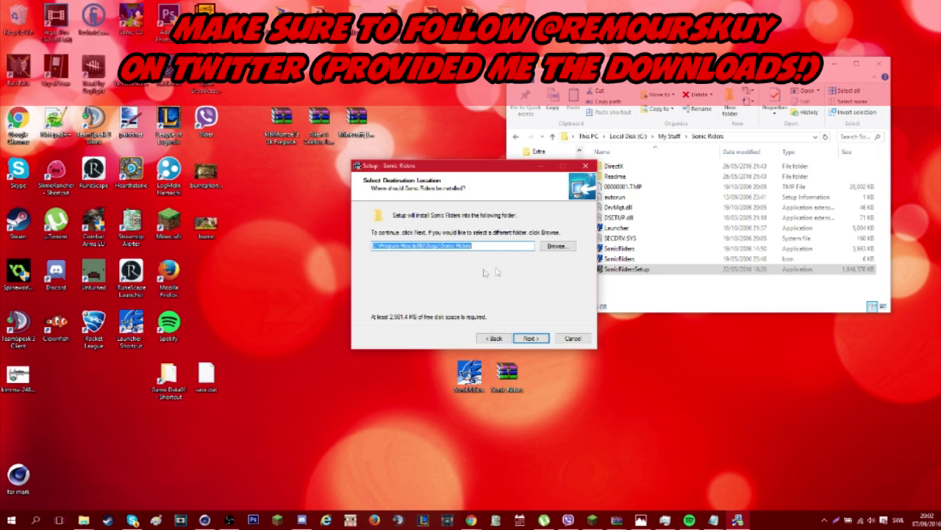
left_click(532, 339)
left_click(531, 338)
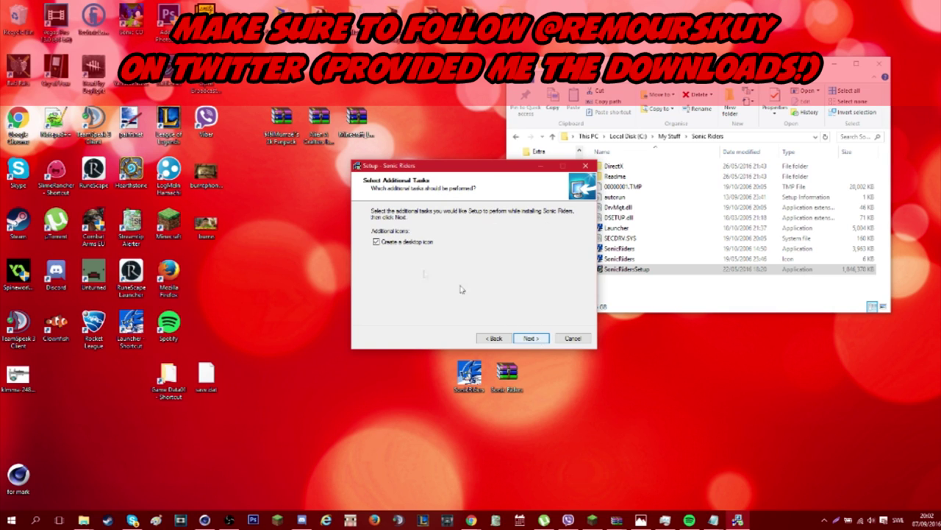
left_click(529, 339)
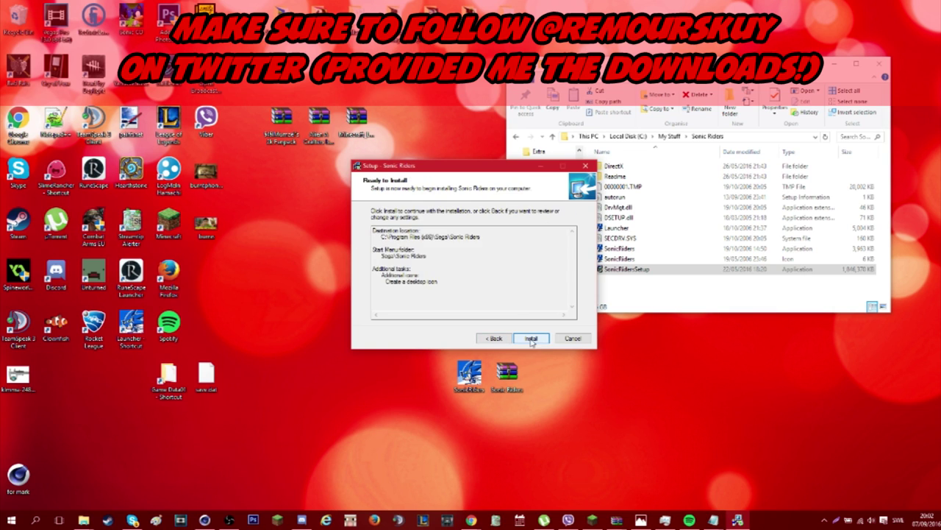
left_click(529, 339)
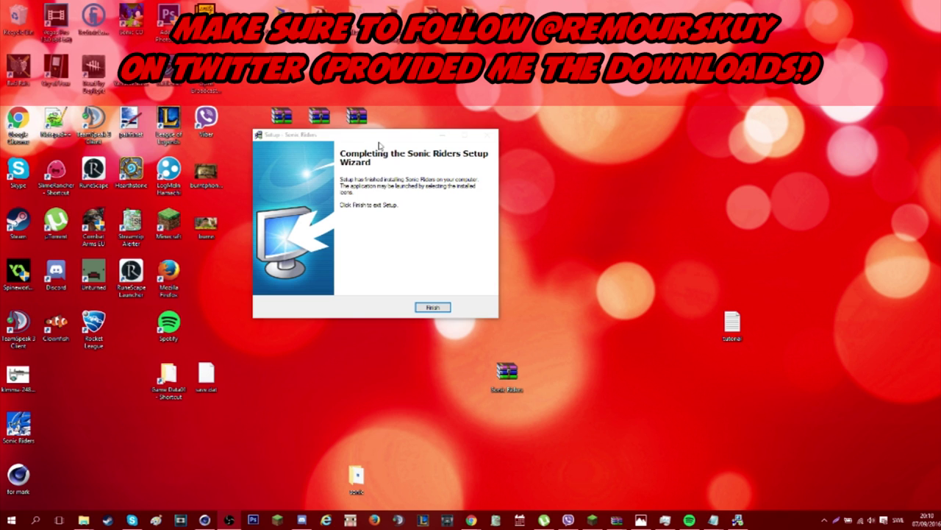
Finish setup once extraction completes and exit the Sonic Riders launcher
left_click_drag(356, 136, 510, 137)
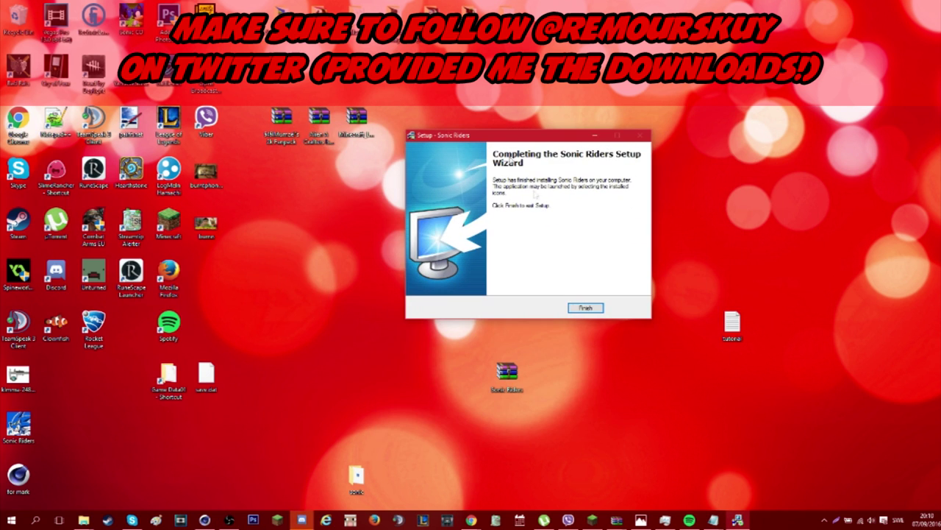
left_click(584, 308)
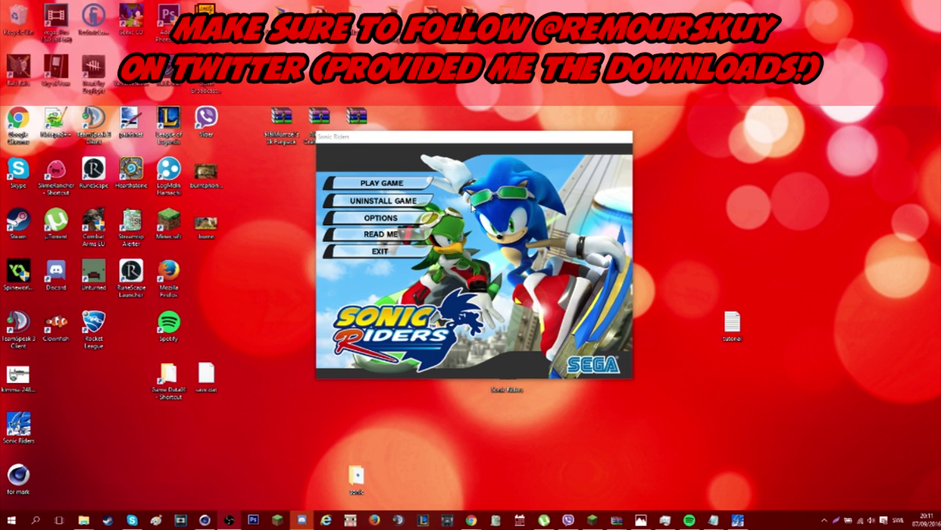
left_click(380, 251)
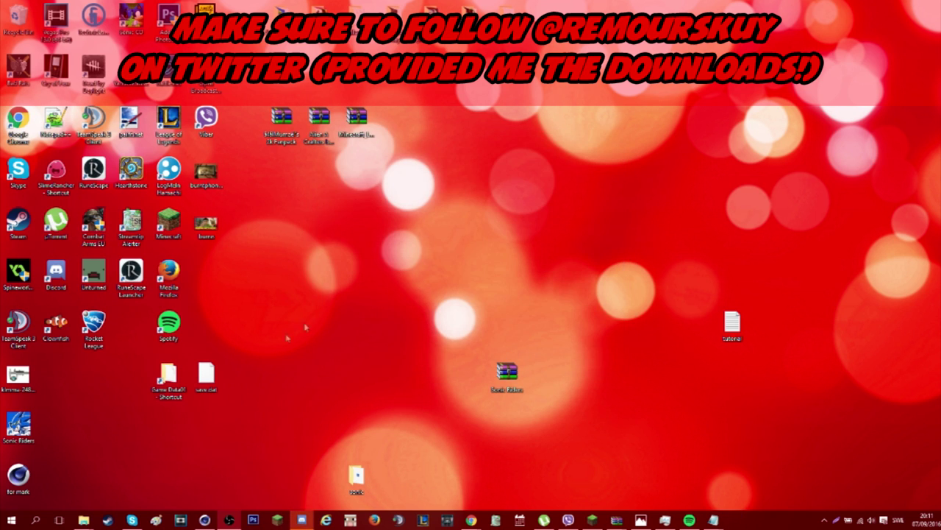
Bring back the Explorer window and open Local Disk (C:) from This PC
mouse_move(83, 520)
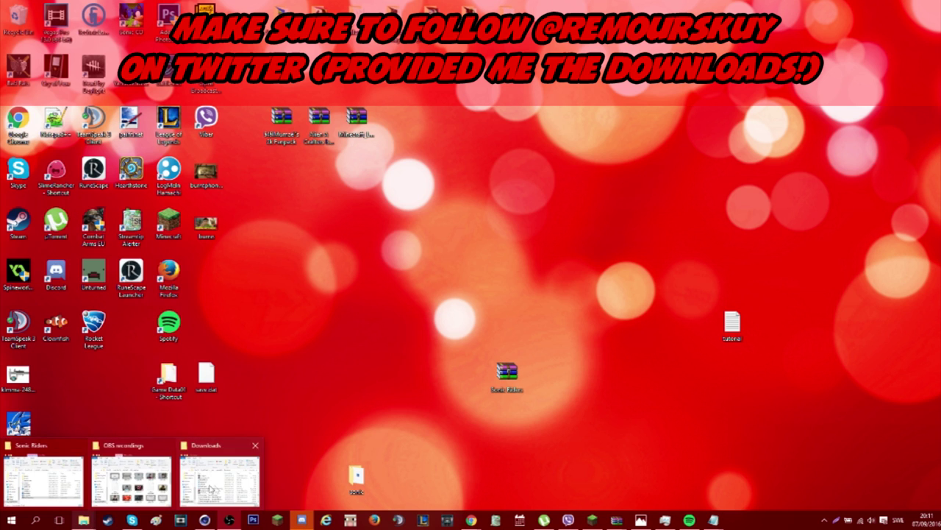
left_click(42, 472)
scroll(571, 287, "up", 3)
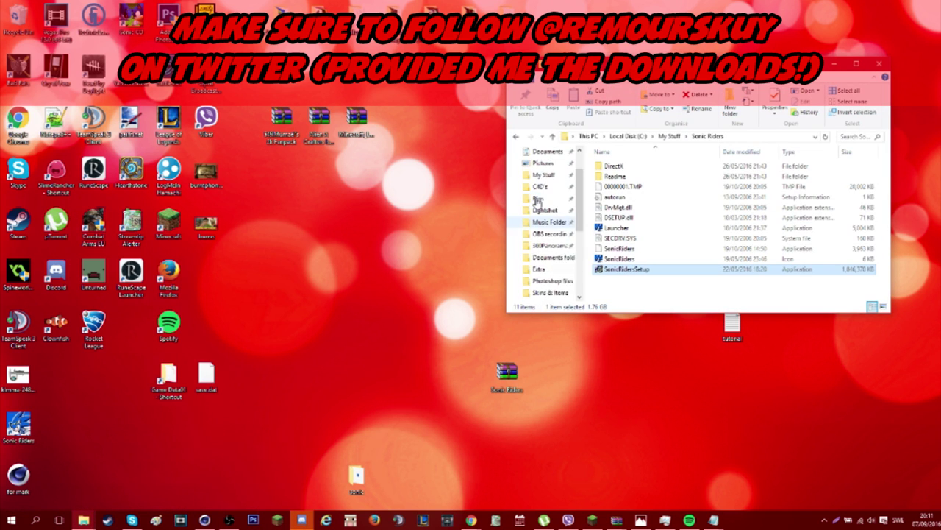
left_click(541, 265)
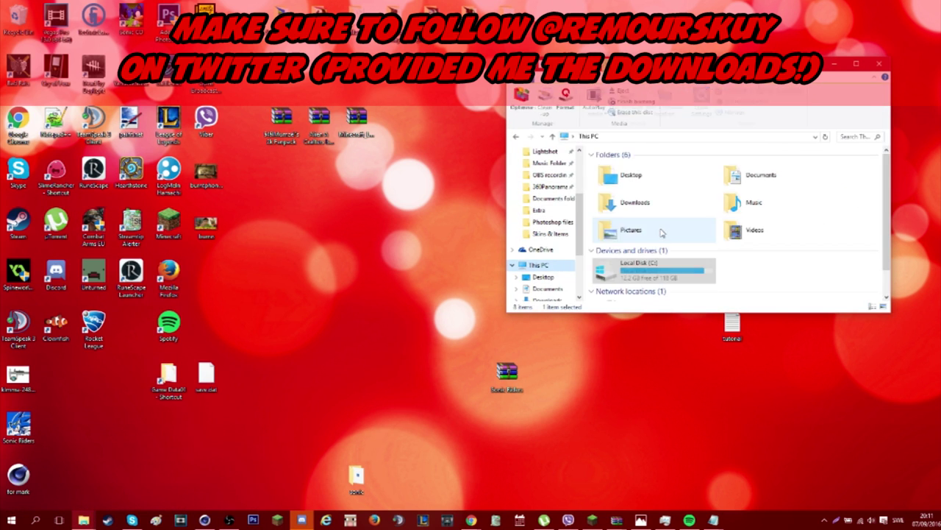
left_click(670, 277)
double_click(671, 278)
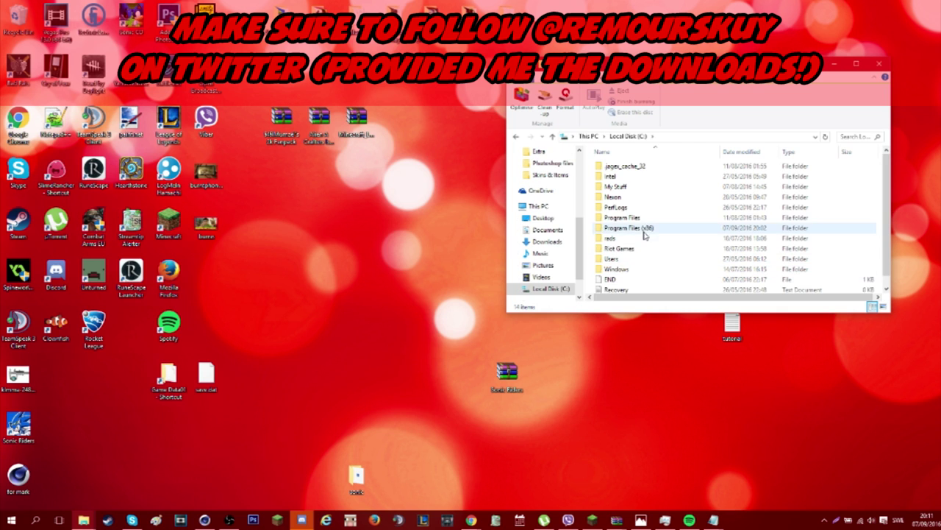
Open Program Files (x86)\Sega\Sonic Riders, centre the window, and select the desktop sonic folder
left_click(647, 229)
double_click(647, 228)
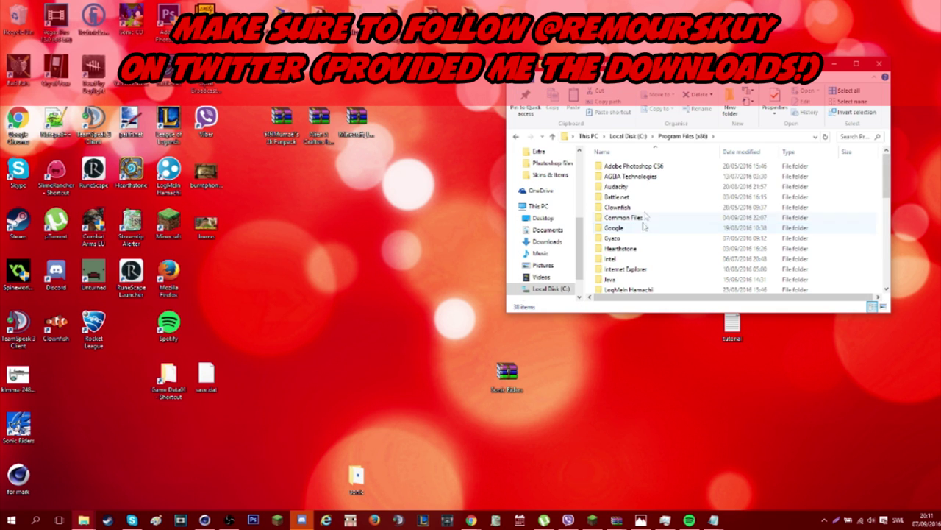
left_click(644, 228)
key("s")
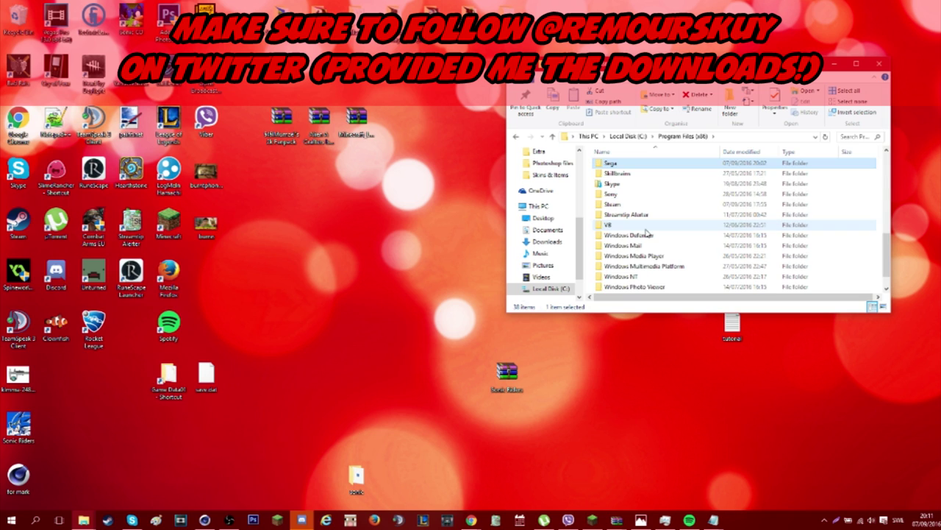
double_click(690, 164)
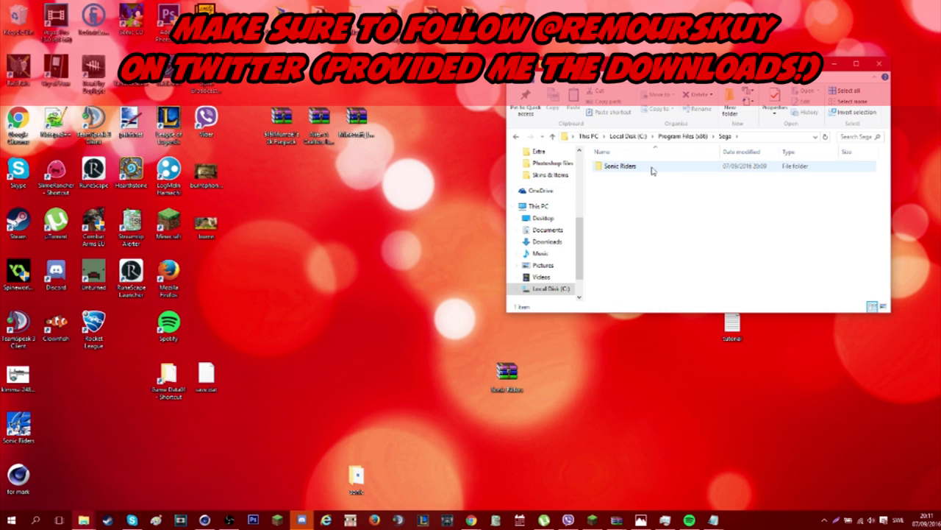
double_click(652, 168)
left_click_drag(657, 93, 545, 128)
left_click(357, 474)
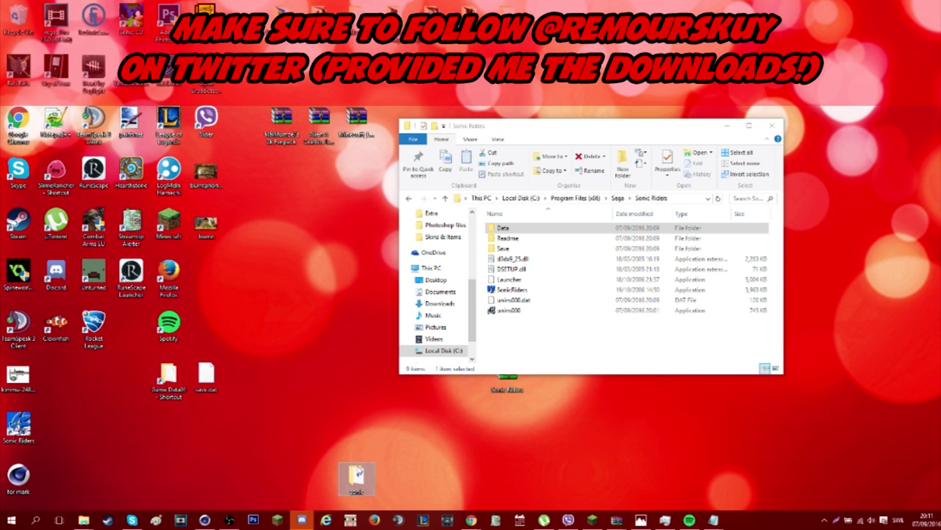
Open the sonic folder, position its window, and try running the downloaded SonicRiders game
double_click(357, 474)
left_click_drag(551, 125, 588, 137)
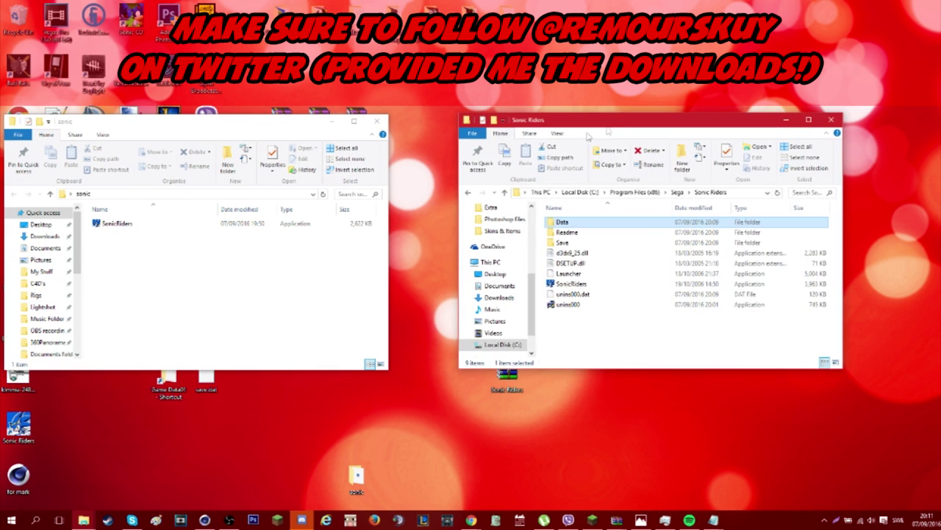
left_click_drag(237, 135, 301, 131)
double_click(182, 225)
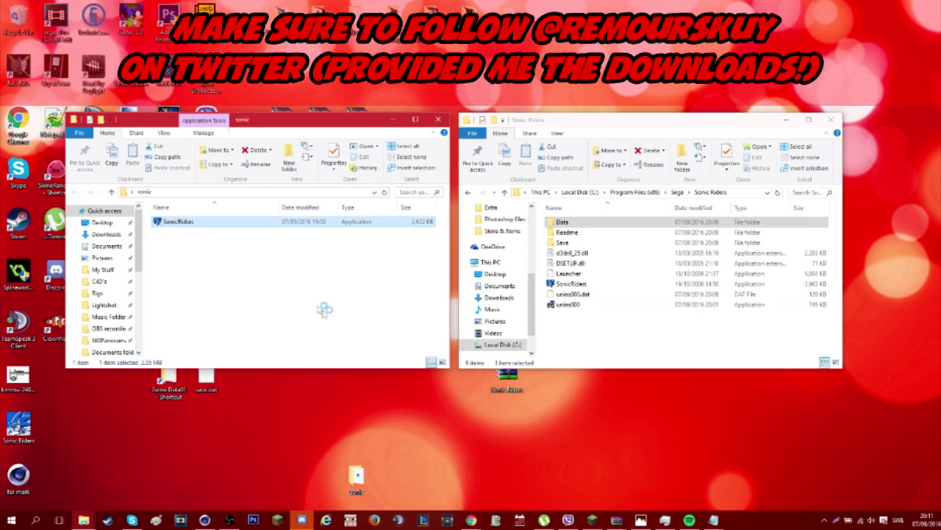
Move SonicRiders into Sega\Sonic Riders, replacing the original with administrator permission, then close sonic
left_click_drag(177, 220, 570, 278)
left_click(465, 191)
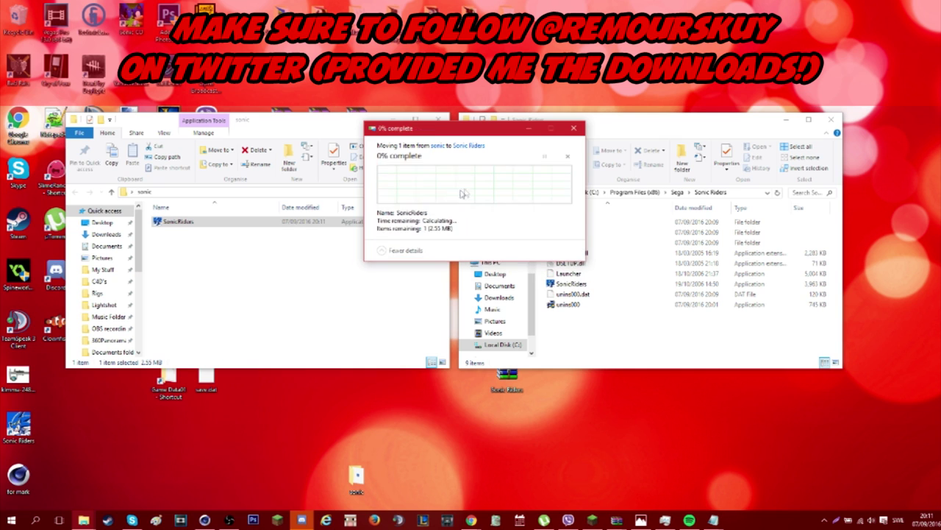
left_click(462, 193)
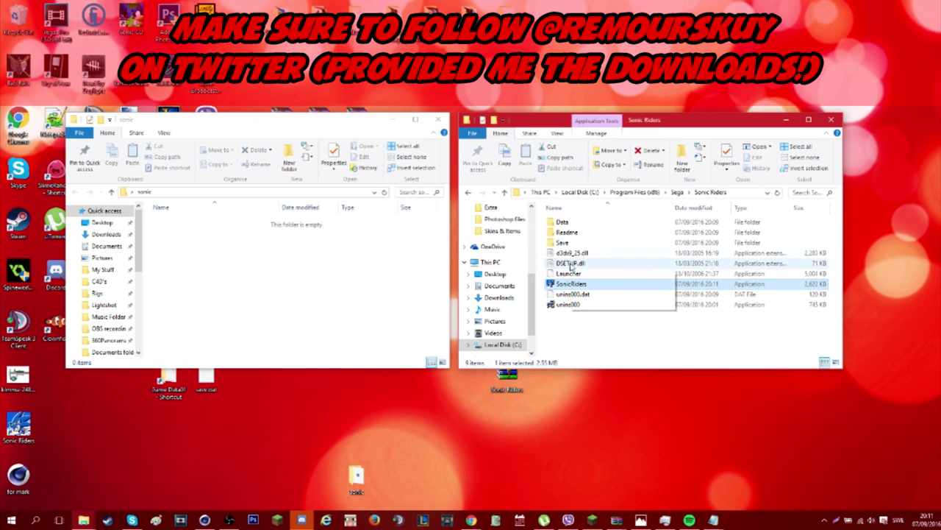
left_click(438, 119)
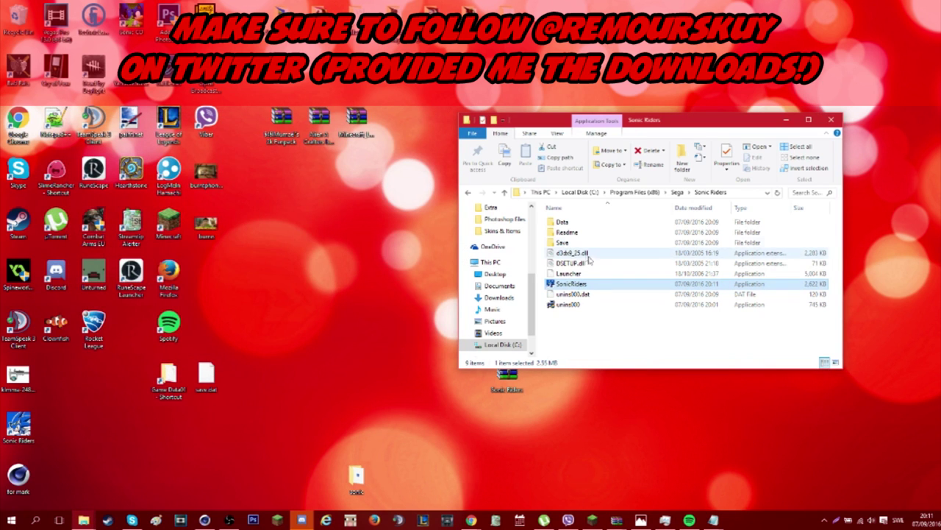
Copy Launcher and paste it as a shortcut on the desktop beside the other icons
right_click(573, 276)
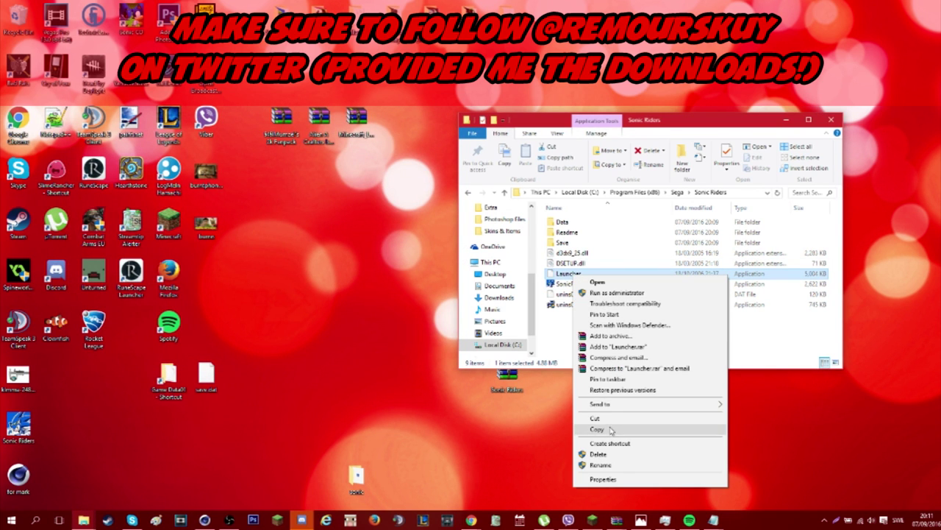
left_click(611, 430)
right_click(331, 240)
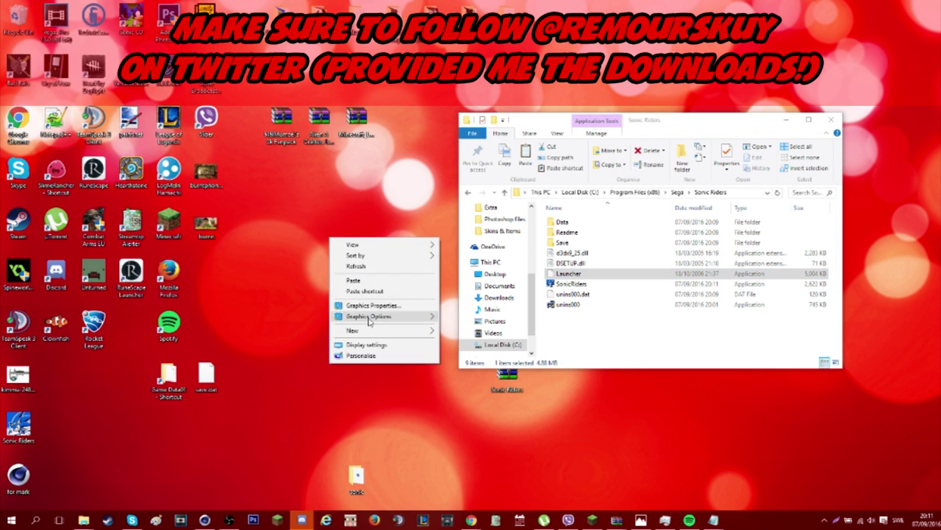
left_click(364, 291)
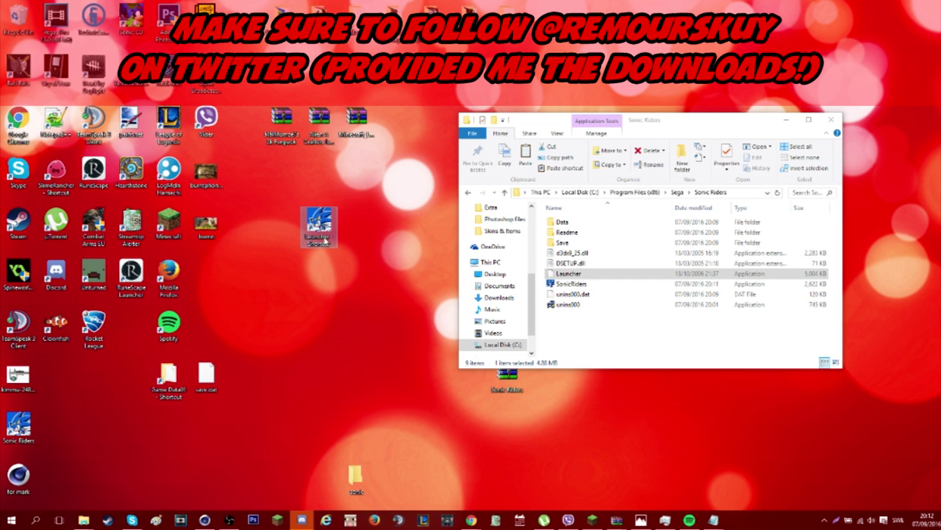
left_click_drag(318, 224, 207, 278)
Open the Sonic Riders launcher from the new shortcut and start the game
double_click(208, 278)
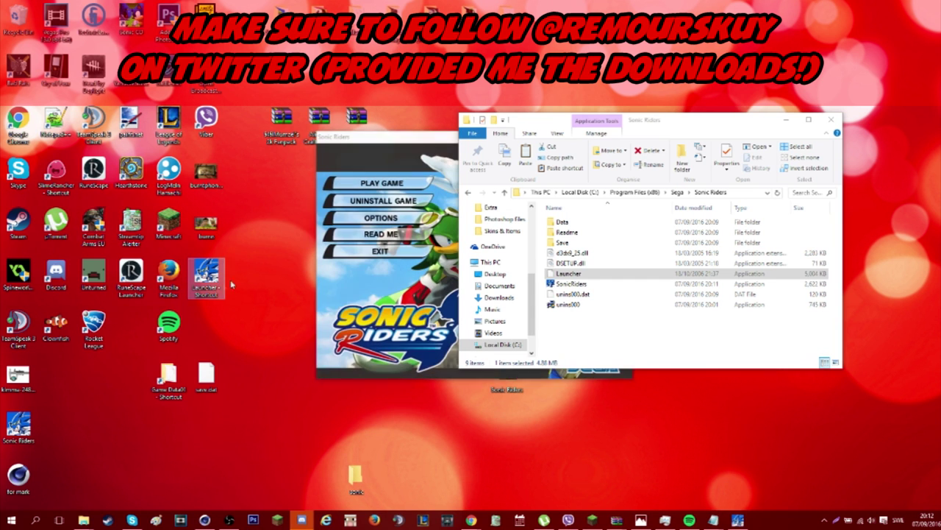
left_click_drag(428, 137, 326, 158)
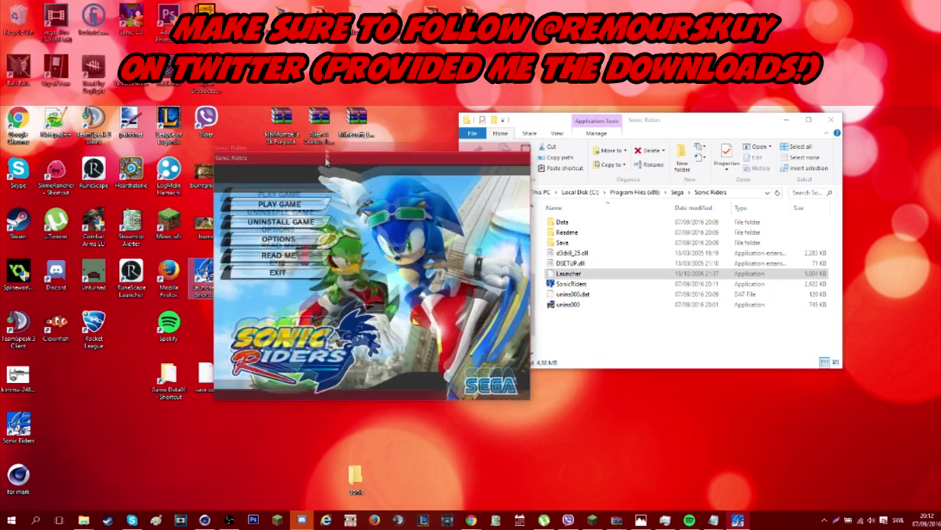
left_click(309, 207)
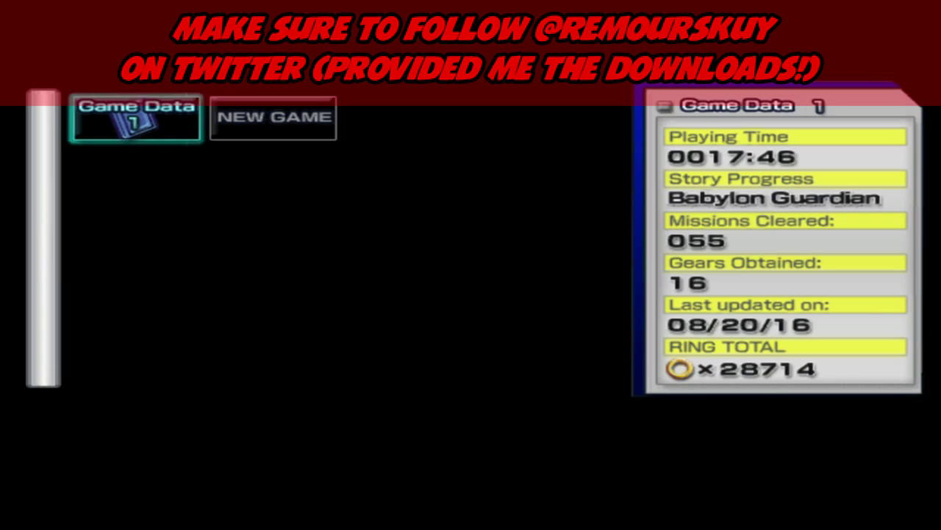
Confirm loading the Game Data 1 save
key("Return")
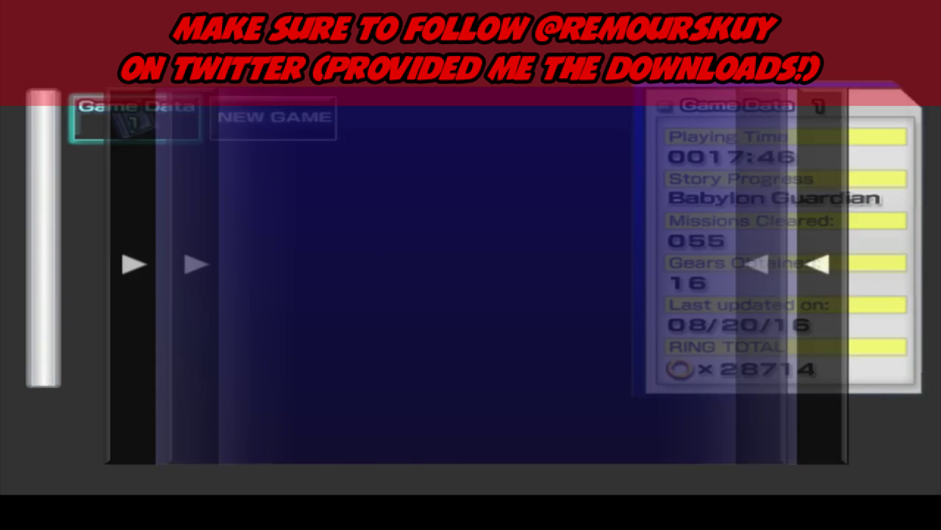